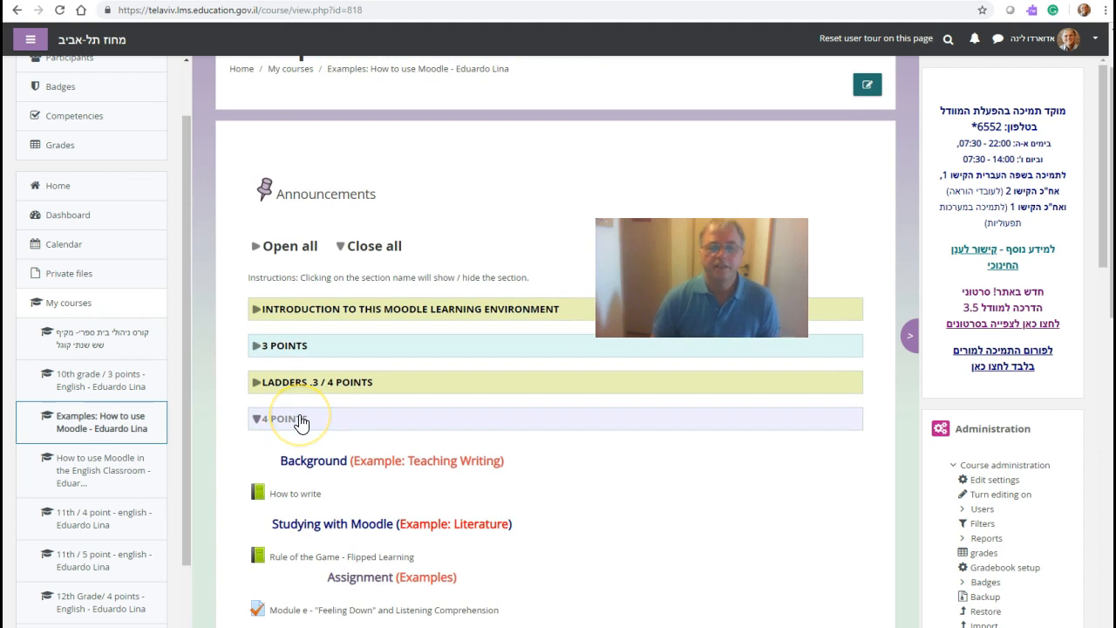
- Open the Module e - "Feeling Down" and Listening Comprehension quiz in the 4 Points section and continue its last preview
{"action": "scroll", "coordinate": [278, 420], "scroll_direction": "up", "scroll_amount": 1}
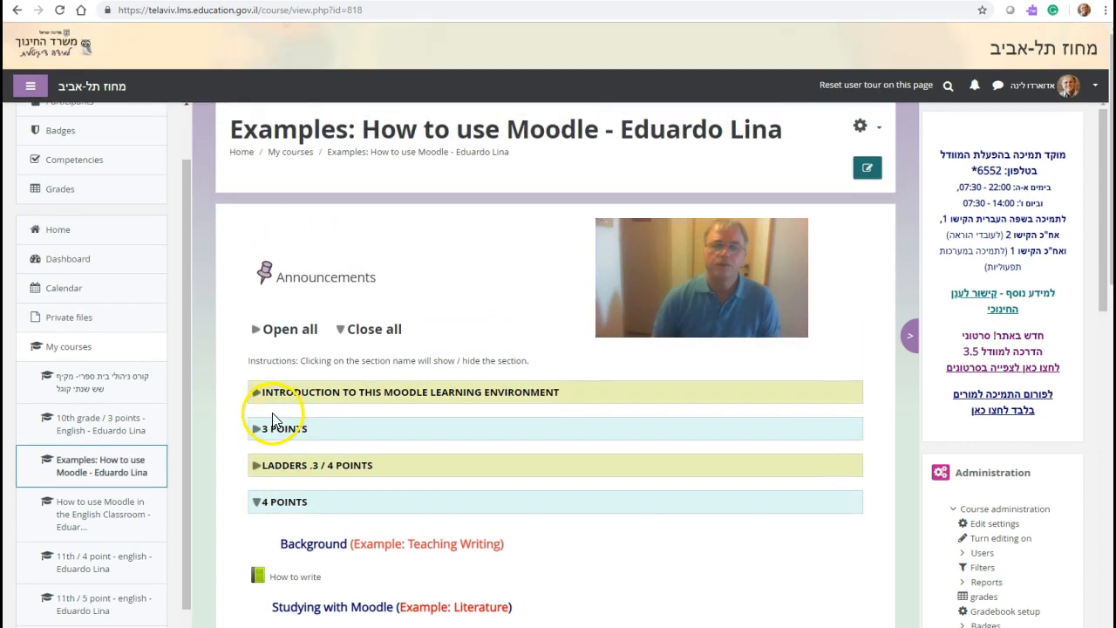
{"action": "scroll", "coordinate": [276, 425], "scroll_direction": "down", "scroll_amount": 1}
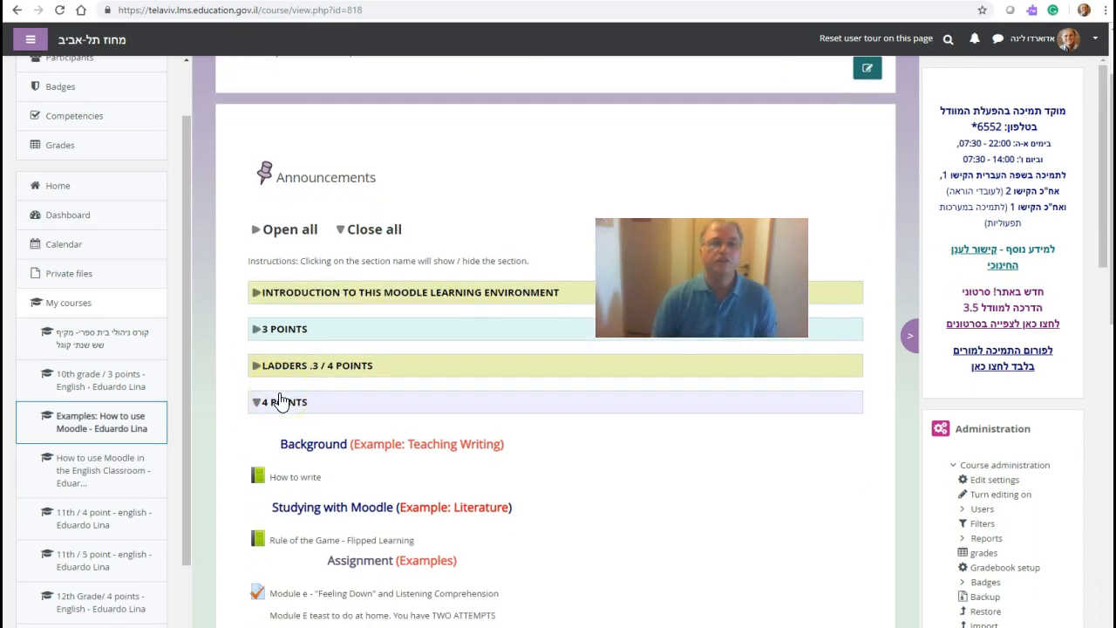
{"action": "scroll", "coordinate": [347, 416], "scroll_direction": "down", "scroll_amount": 1}
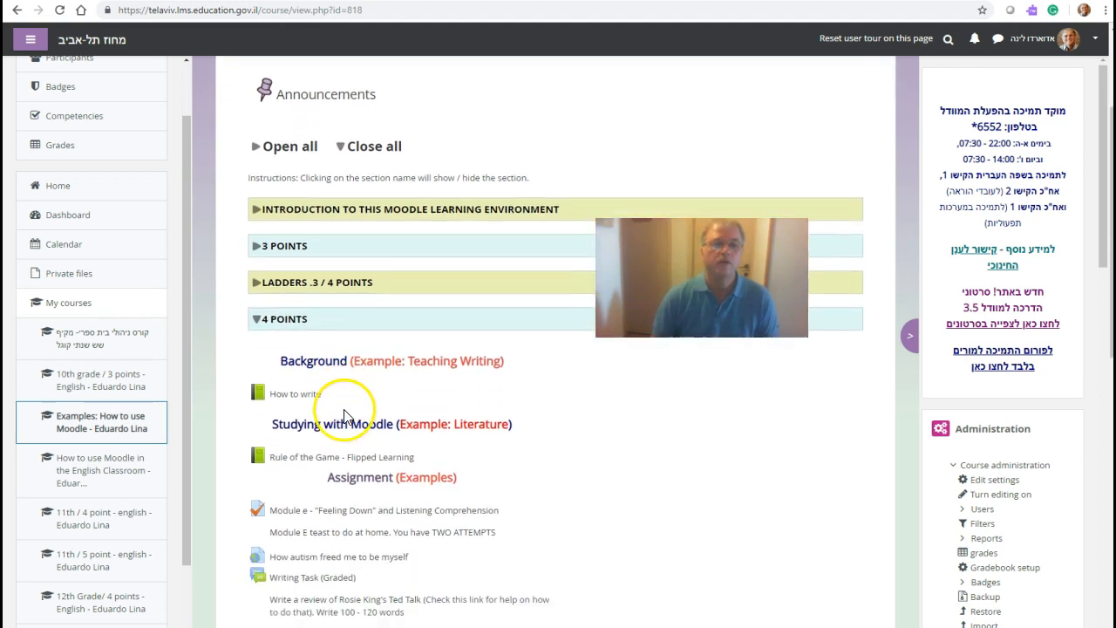
{"action": "scroll", "coordinate": [347, 412], "scroll_direction": "down", "scroll_amount": 1}
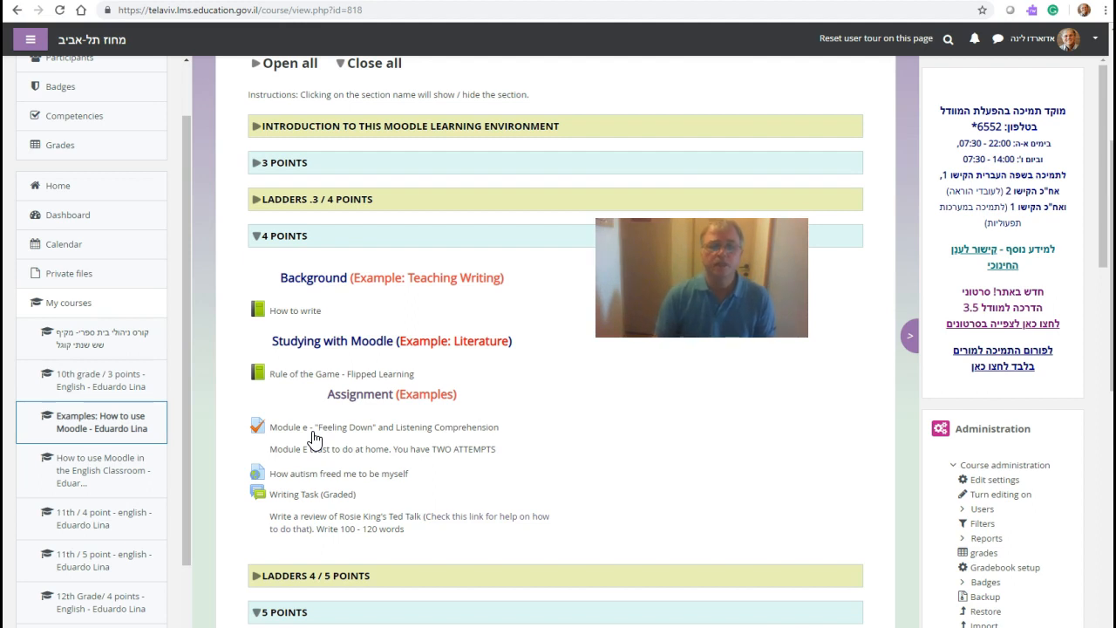
{"action": "left_click", "coordinate": [313, 431]}
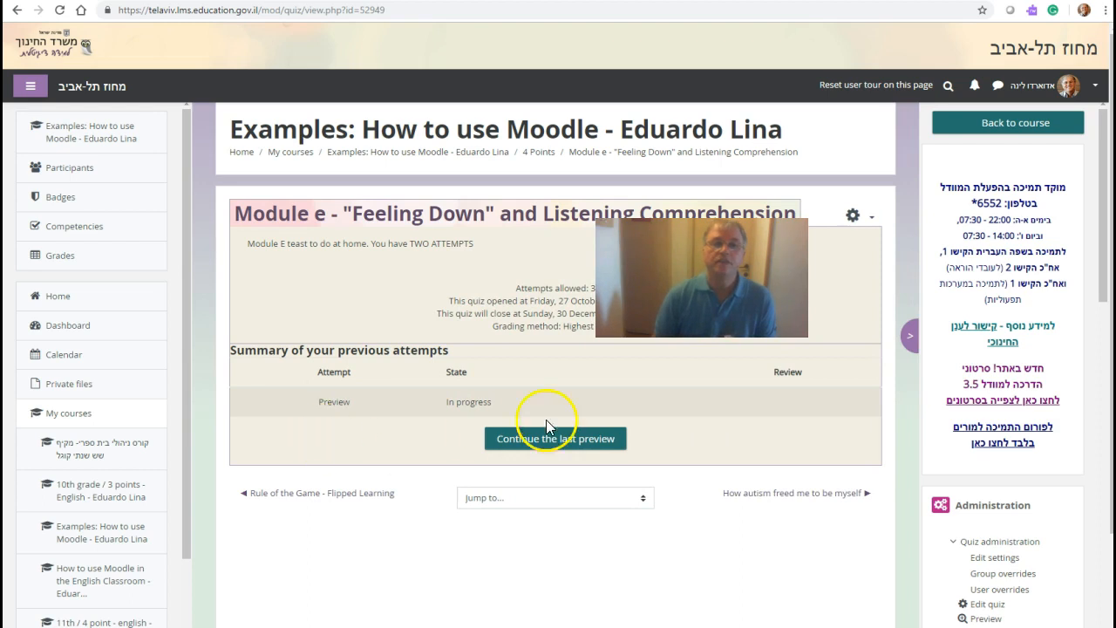
{"action": "left_click", "coordinate": [567, 443]}
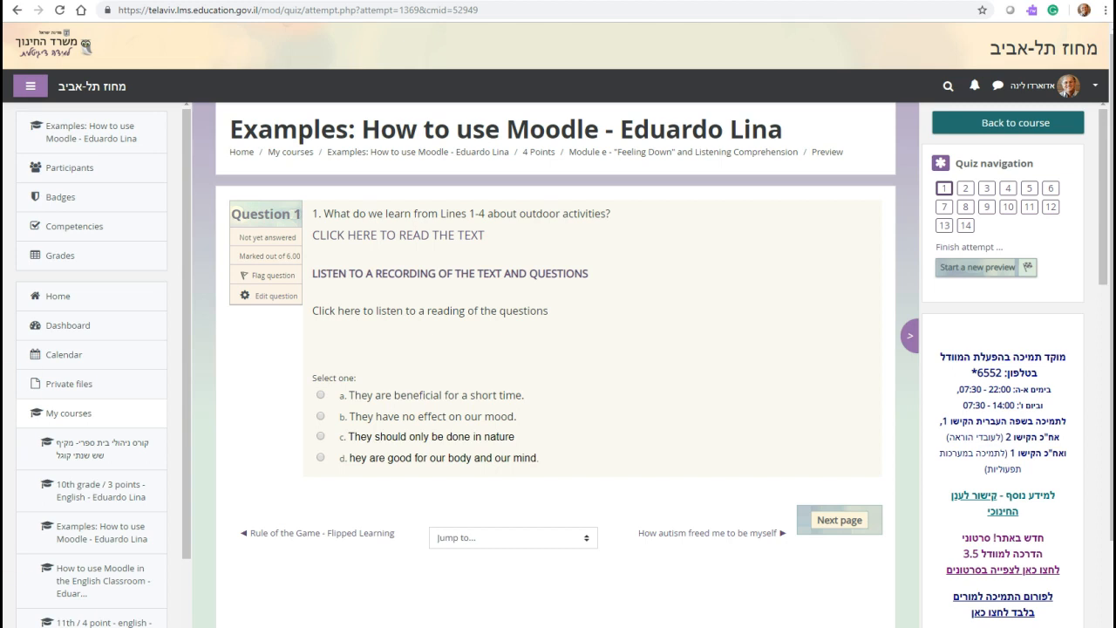
- Open the reading text linked in question 1, read through it, and open the recording of the text and questions
{"action": "left_click", "coordinate": [381, 235]}
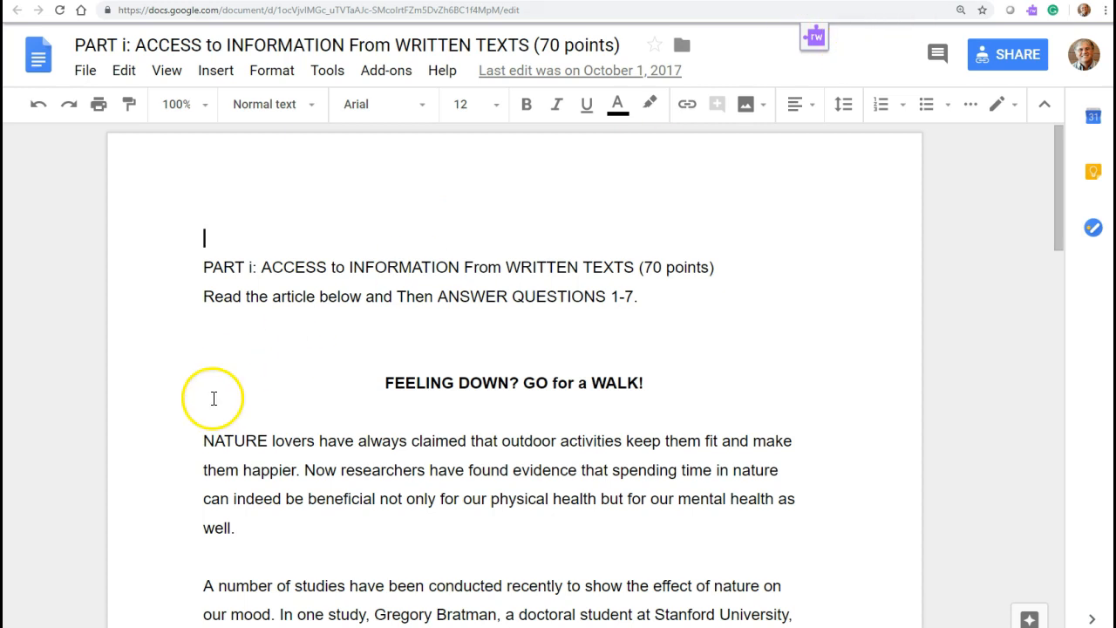
{"action": "scroll", "coordinate": [93, 578], "scroll_direction": "down", "scroll_amount": 2}
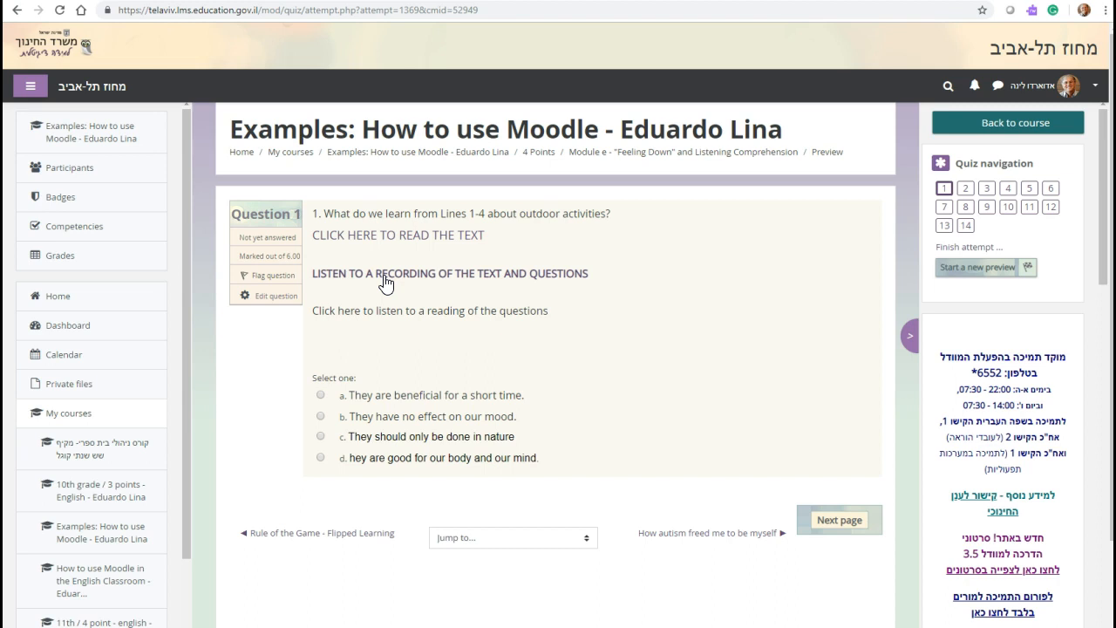
{"action": "left_click", "coordinate": [394, 285]}
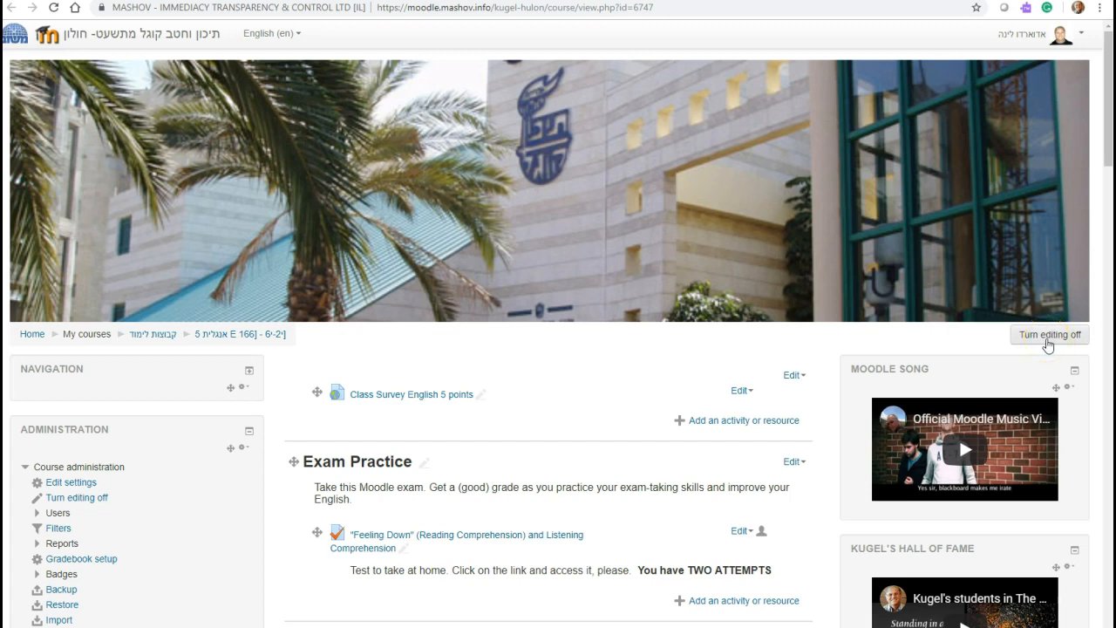
- In the school's Moodle course, open the "Feeling Down" quiz under Exam Practice and preview its questions
{"action": "scroll", "coordinate": [784, 384], "scroll_direction": "down", "scroll_amount": 1}
{"action": "scroll", "coordinate": [734, 398], "scroll_direction": "down", "scroll_amount": 2}
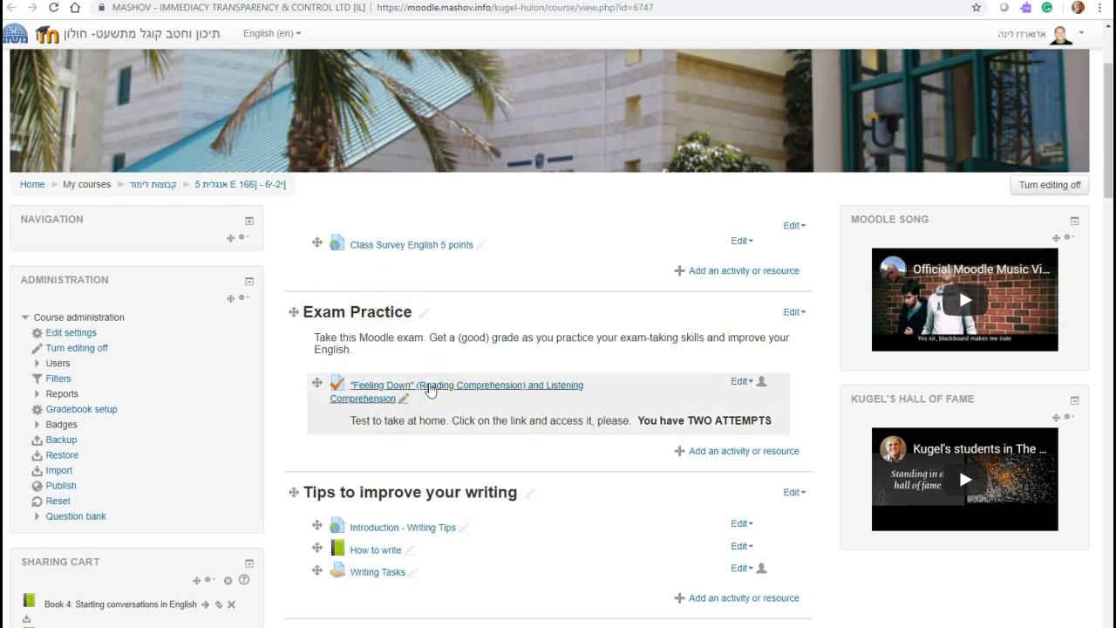
{"action": "left_click", "coordinate": [429, 389]}
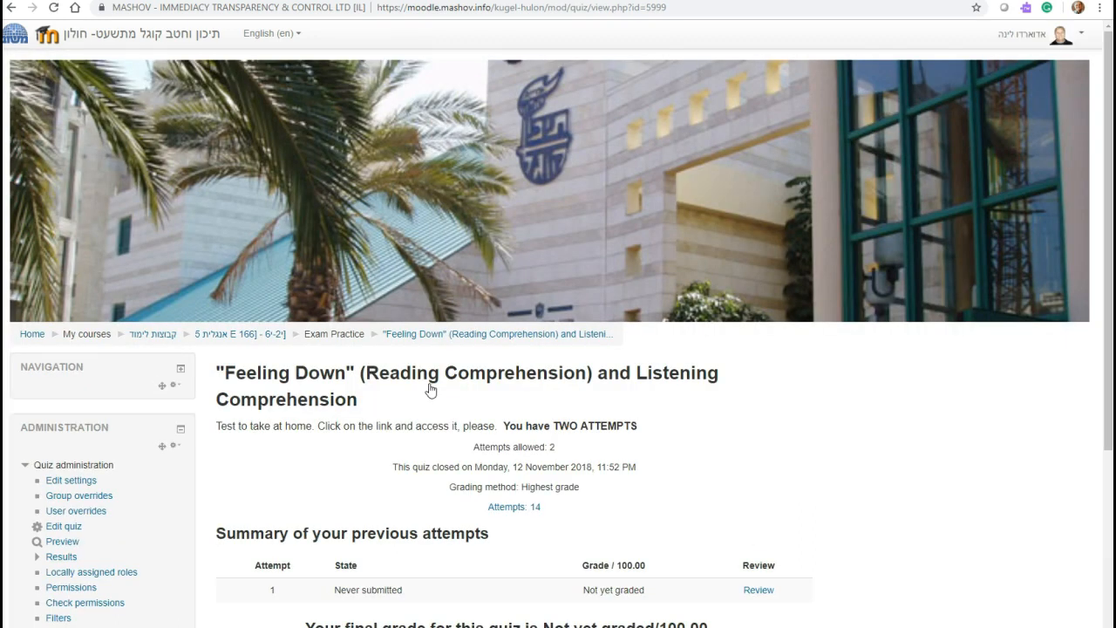
{"action": "scroll", "coordinate": [429, 390], "scroll_direction": "down", "scroll_amount": 1}
{"action": "left_click", "coordinate": [510, 412]}
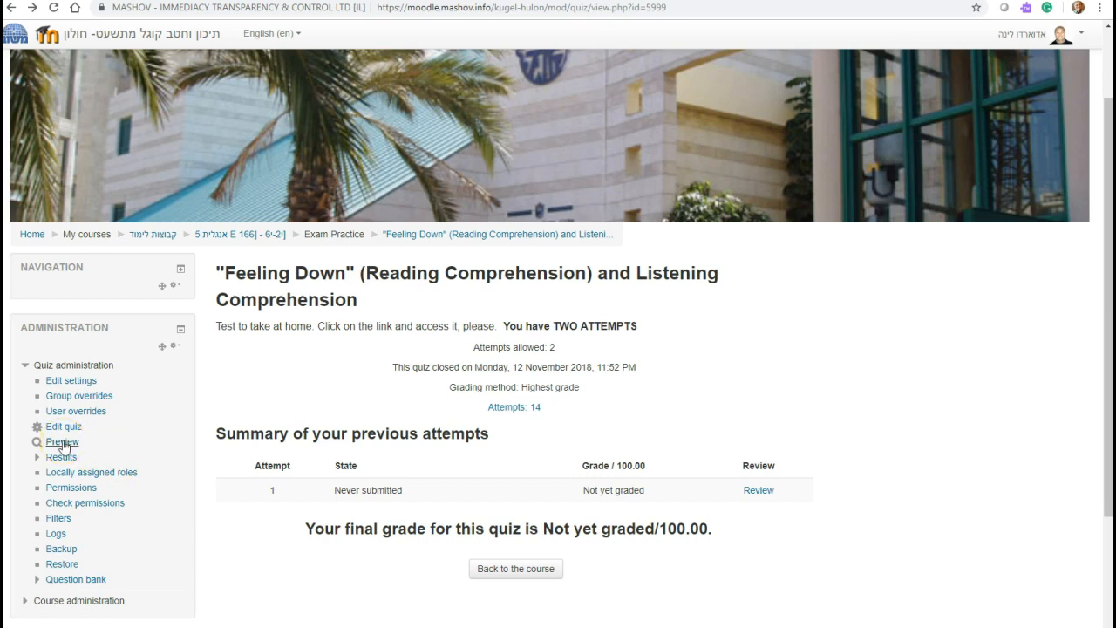
{"action": "left_click", "coordinate": [63, 443]}
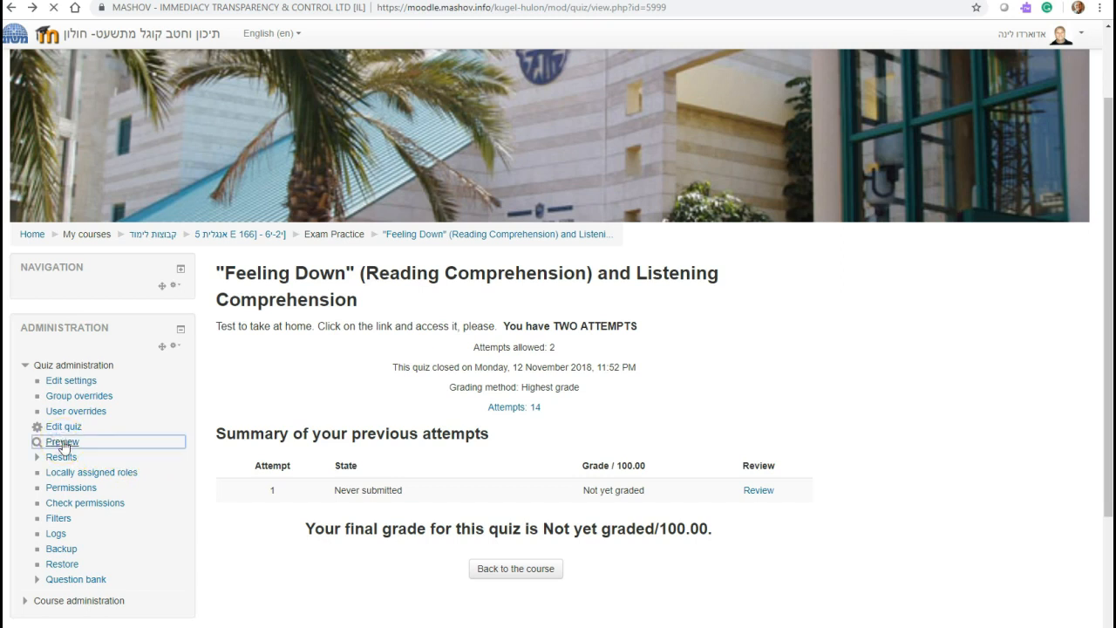
{"action": "scroll", "coordinate": [62, 446], "scroll_direction": "down", "scroll_amount": 2}
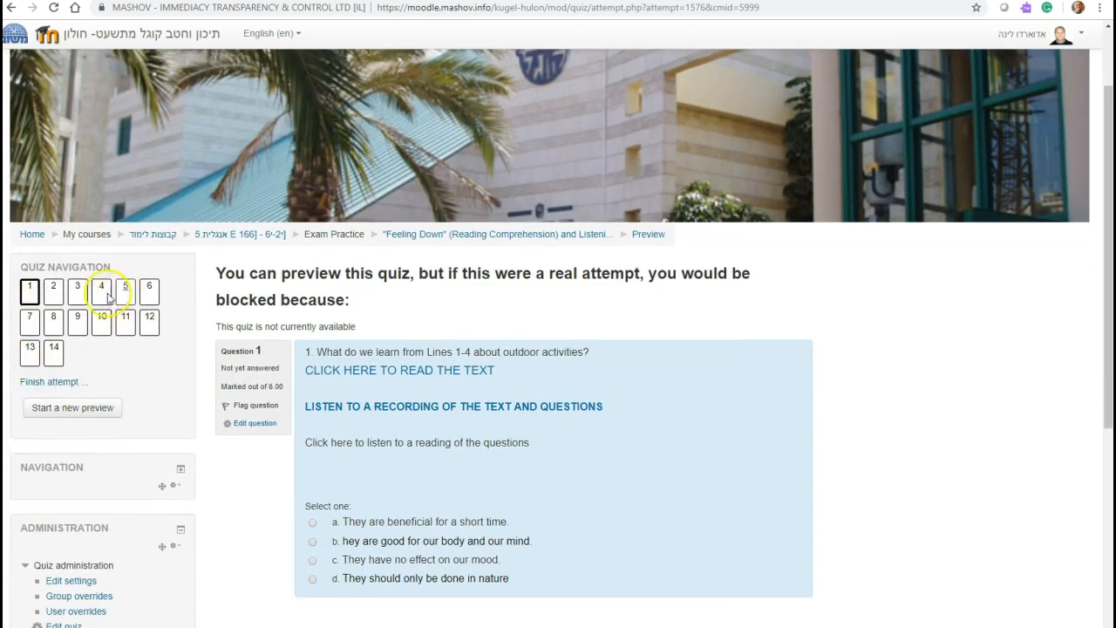
{"action": "scroll", "coordinate": [349, 410], "scroll_direction": "down", "scroll_amount": 2}
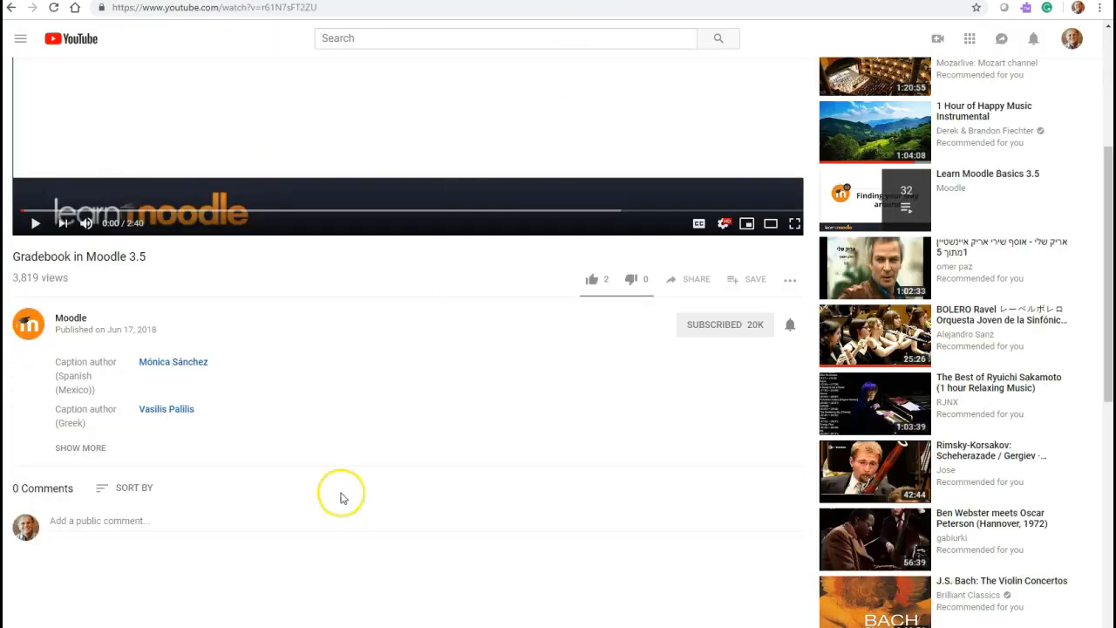
- Look over the YouTube page of the Gradebook in Moodle 3.5 video
{"action": "scroll", "coordinate": [343, 512], "scroll_direction": "up", "scroll_amount": 3}
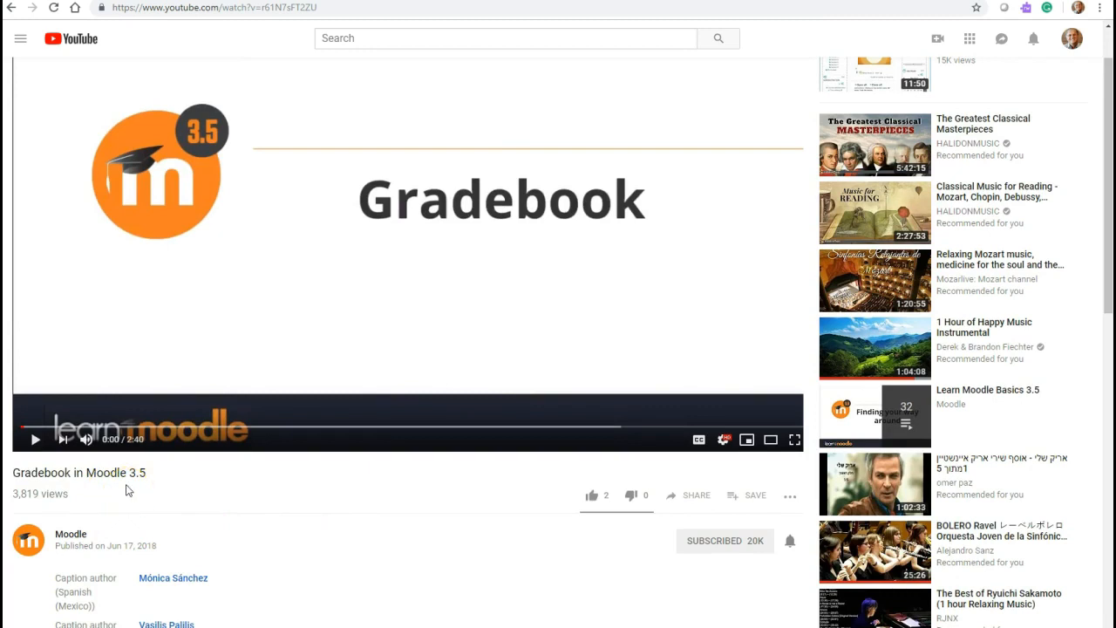
{"action": "scroll", "coordinate": [218, 502], "scroll_direction": "up", "scroll_amount": 1}
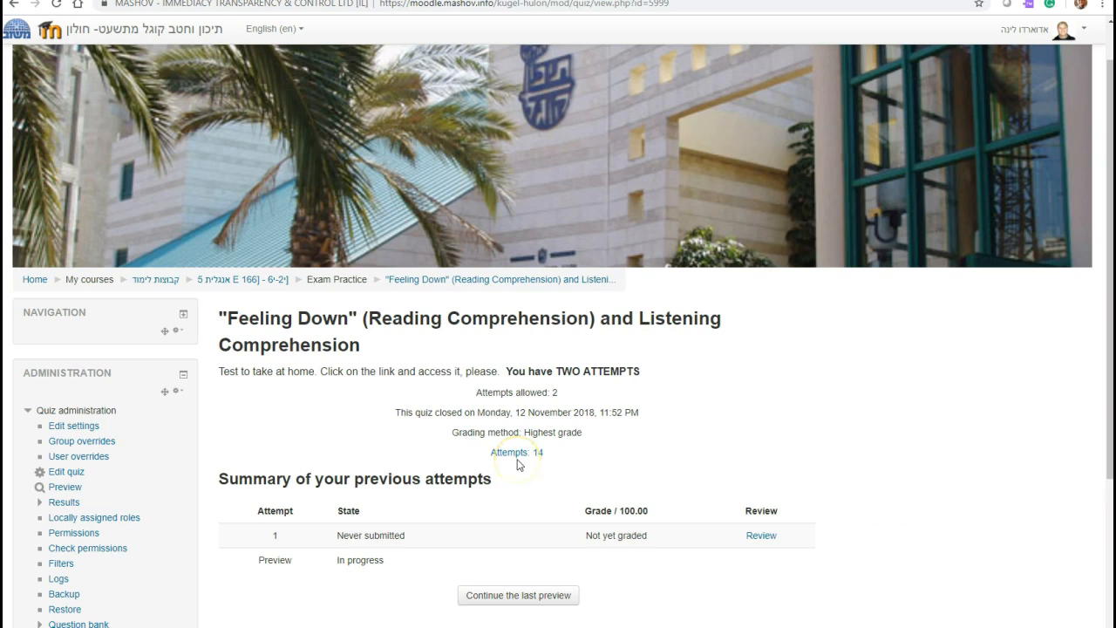
- Open the grades results of the "Feeling Down" quiz and show the report with marks for each question
{"action": "scroll", "coordinate": [517, 465], "scroll_direction": "down", "scroll_amount": 1}
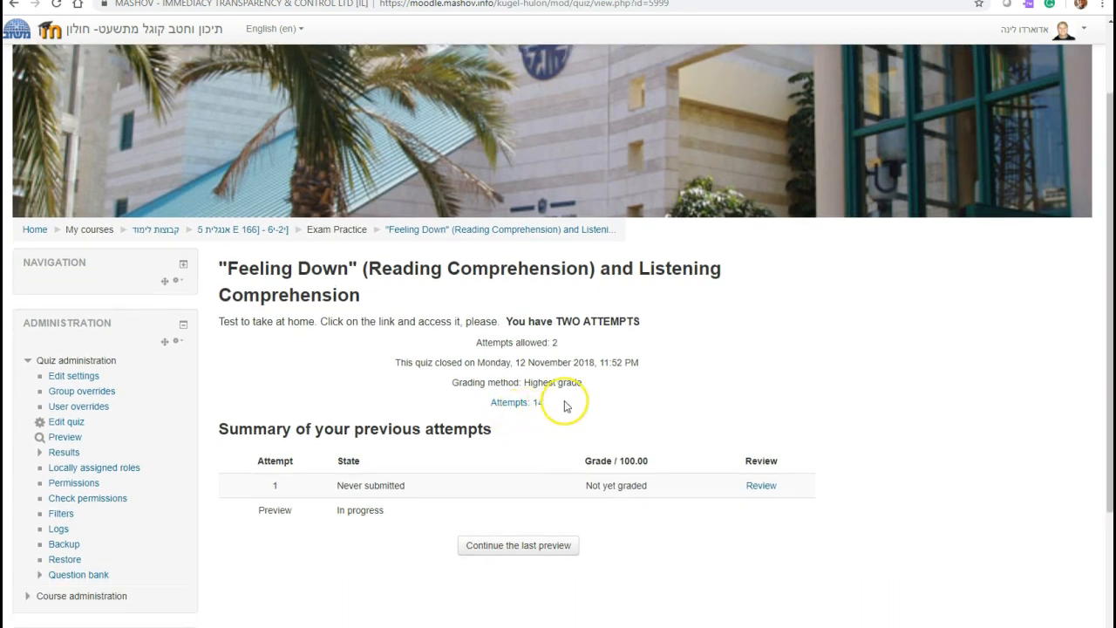
{"action": "scroll", "coordinate": [522, 421], "scroll_direction": "down", "scroll_amount": 1}
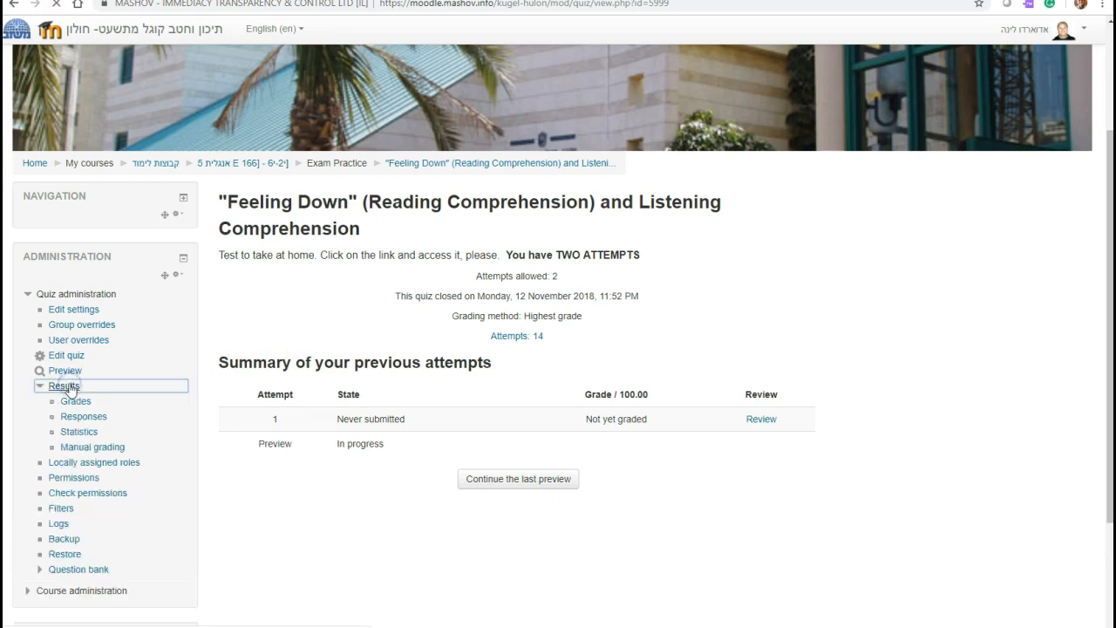
{"action": "scroll", "coordinate": [242, 366], "scroll_direction": "down", "scroll_amount": 3}
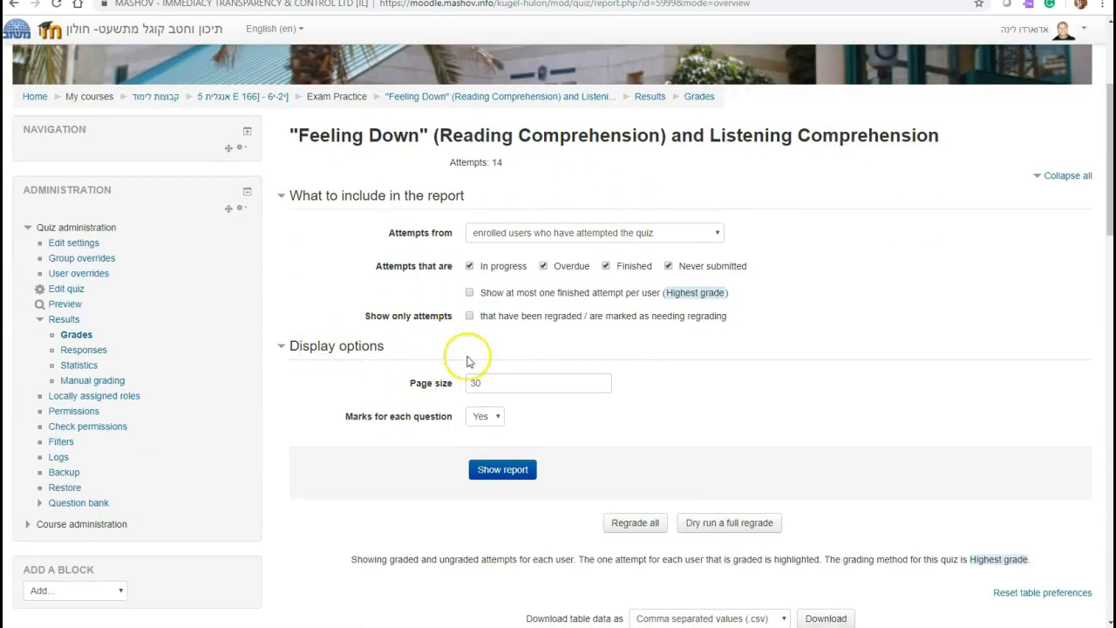
{"action": "left_click", "coordinate": [504, 471]}
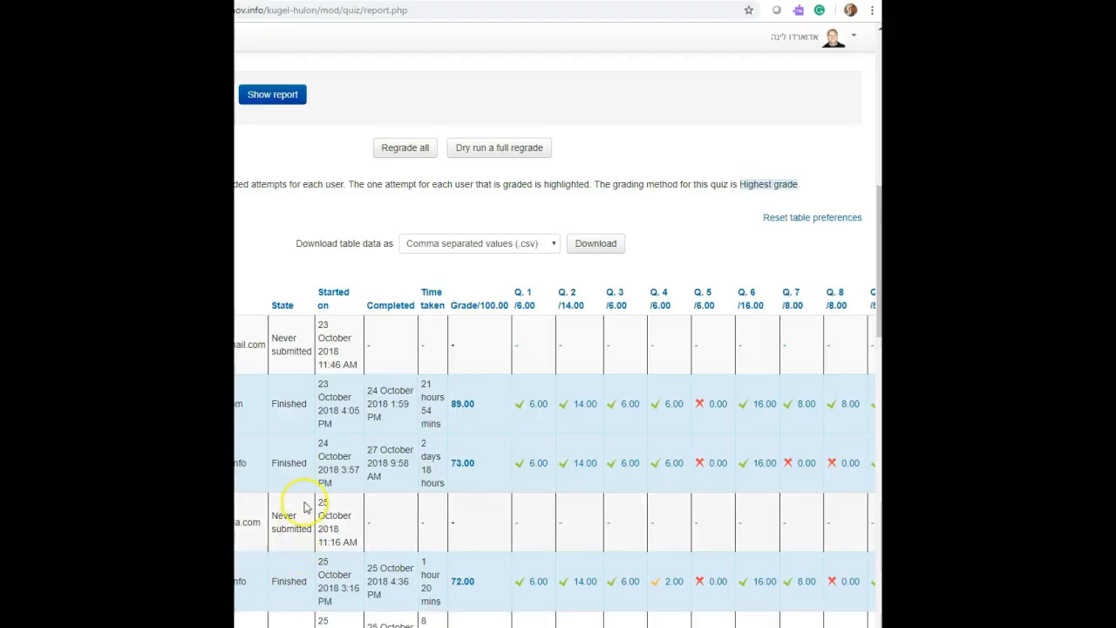
- Examine the attempts table for each attempt's state, time taken, grade, question marks and answers requiring grading
{"action": "scroll", "coordinate": [309, 506], "scroll_direction": "down", "scroll_amount": 1}
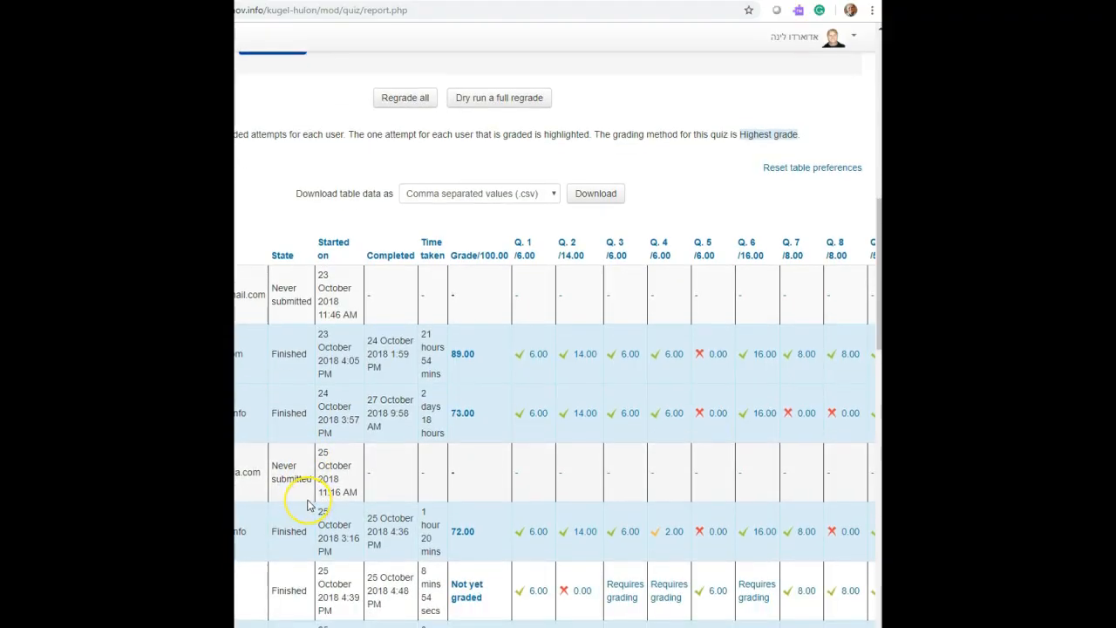
{"action": "scroll", "coordinate": [307, 505], "scroll_direction": "down", "scroll_amount": 1}
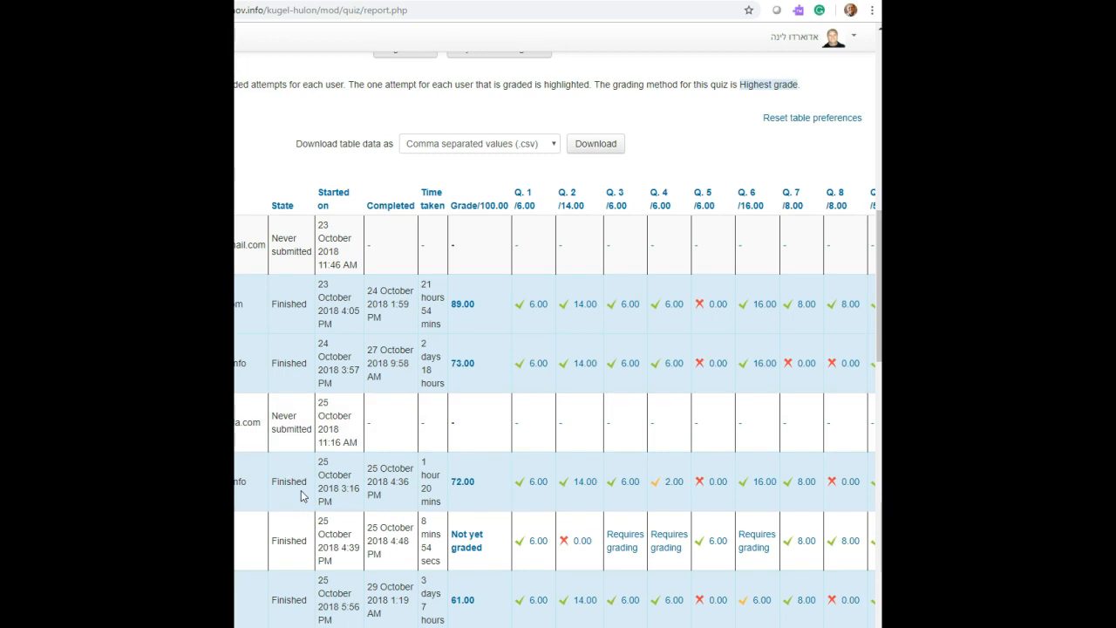
{"action": "scroll", "coordinate": [302, 459], "scroll_direction": "down", "scroll_amount": 1}
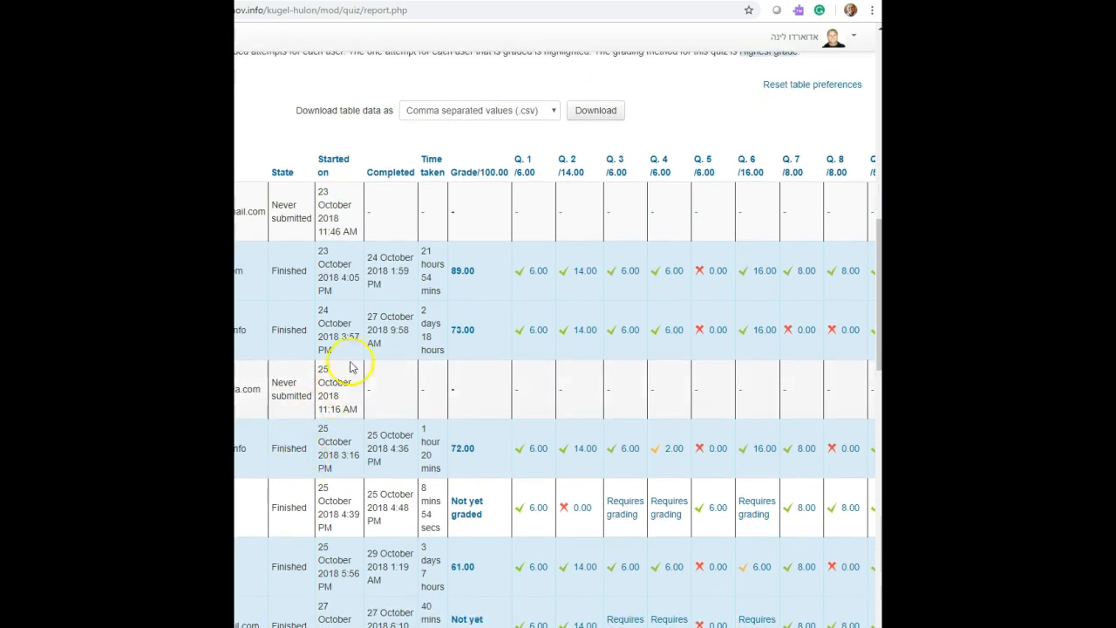
{"action": "scroll", "coordinate": [375, 340], "scroll_direction": "down", "scroll_amount": 2}
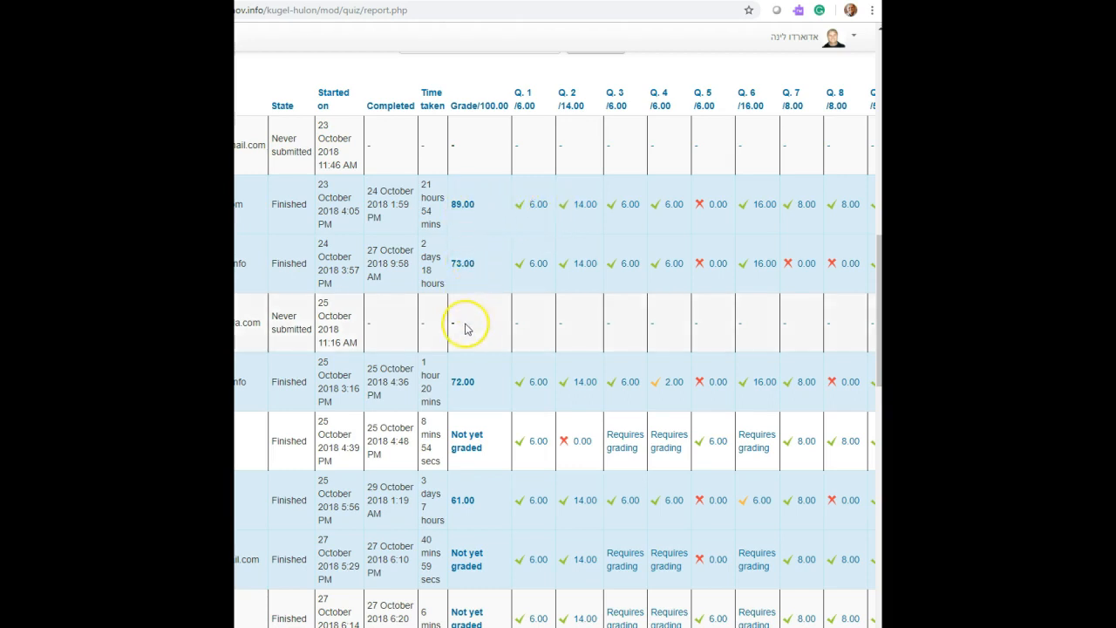
{"action": "scroll", "coordinate": [464, 328], "scroll_direction": "down", "scroll_amount": 3}
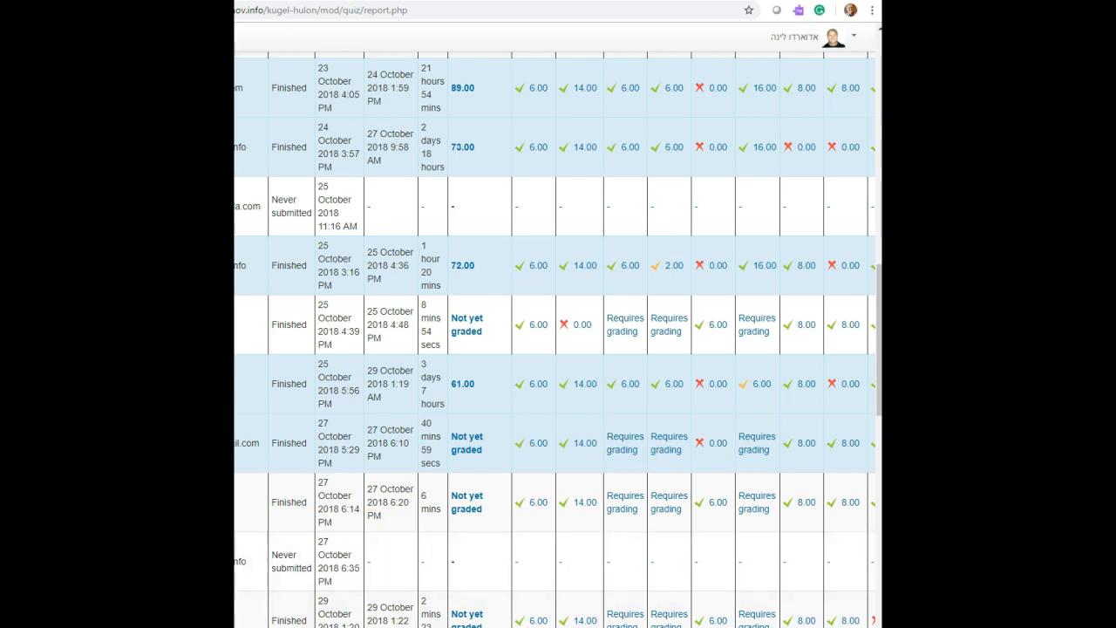
- Manually grade the student's question 3 answer about Bratman's second study with a mark of 6.00 and save it
{"action": "key", "text": "alt+Tab"}
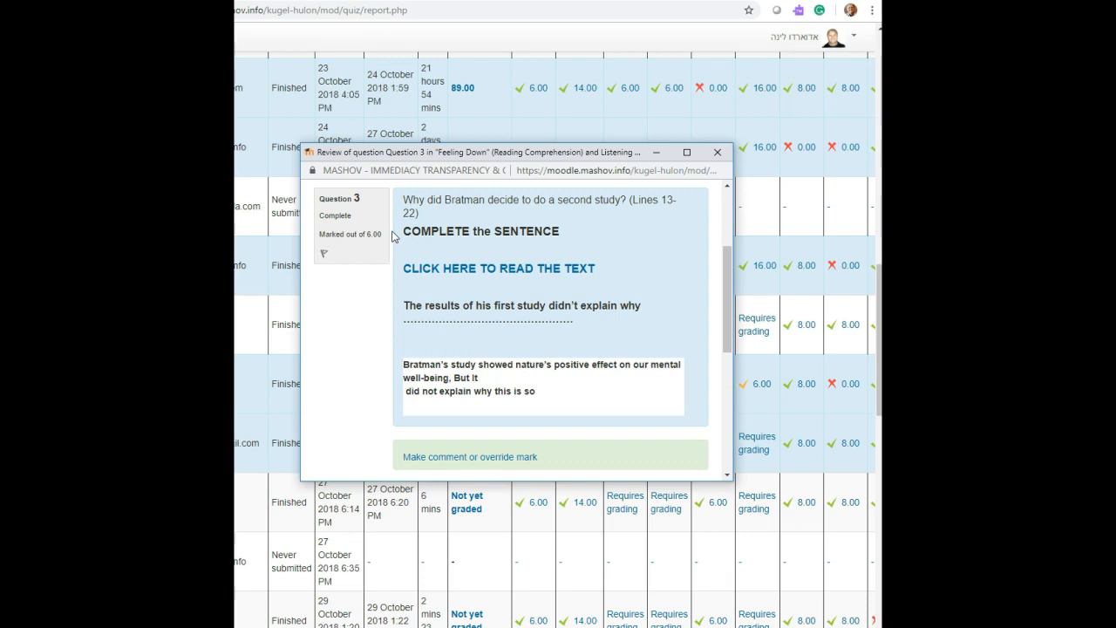
{"action": "left_click", "coordinate": [433, 535]}
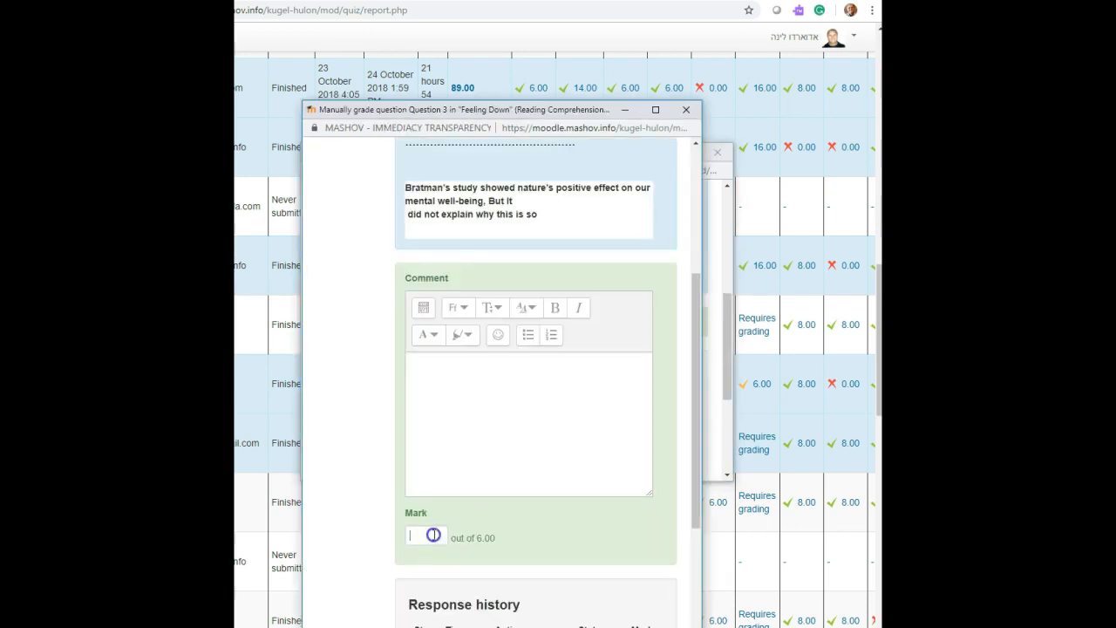
{"action": "type", "text": "6.00"}
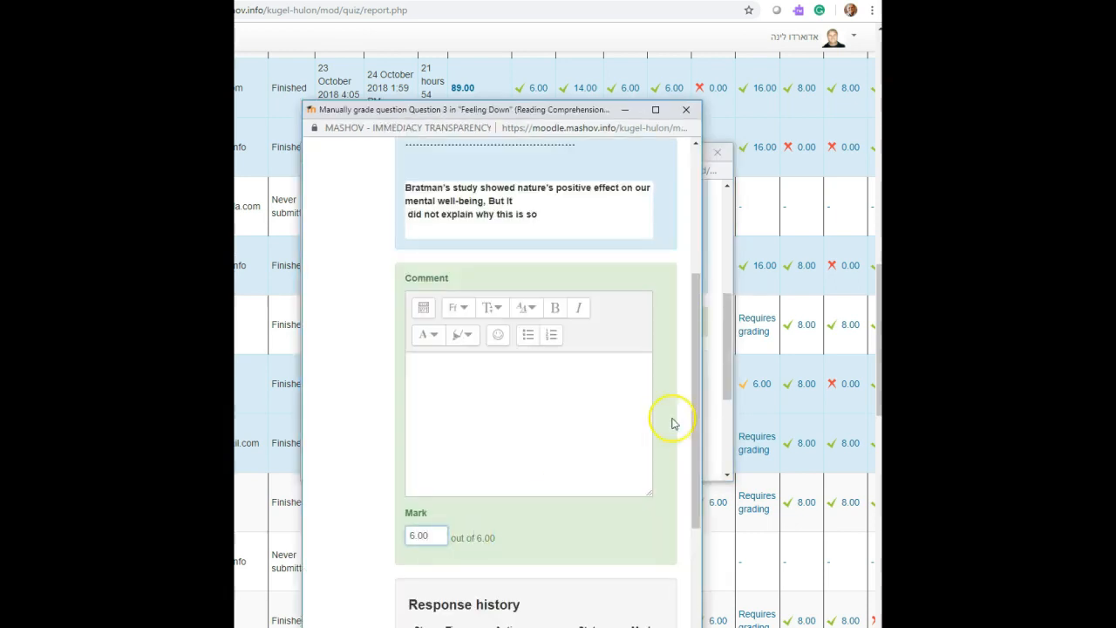
{"action": "scroll", "coordinate": [353, 475], "scroll_direction": "down", "scroll_amount": 2}
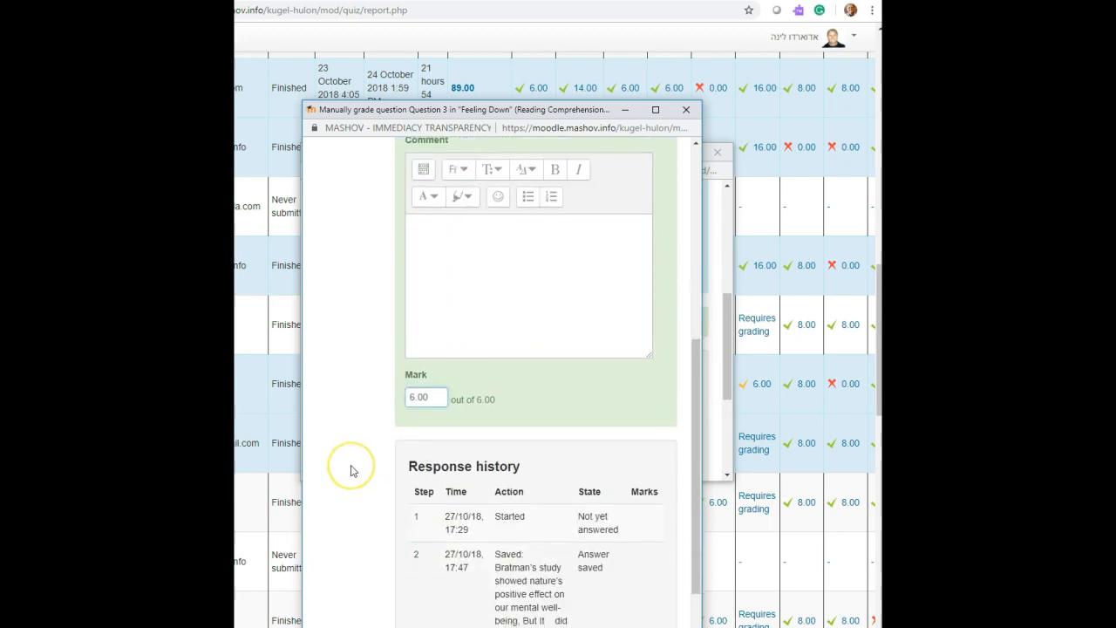
{"action": "scroll", "coordinate": [353, 470], "scroll_direction": "down", "scroll_amount": 1}
{"action": "scroll", "coordinate": [351, 468], "scroll_direction": "down", "scroll_amount": 1}
{"action": "left_click", "coordinate": [338, 594]}
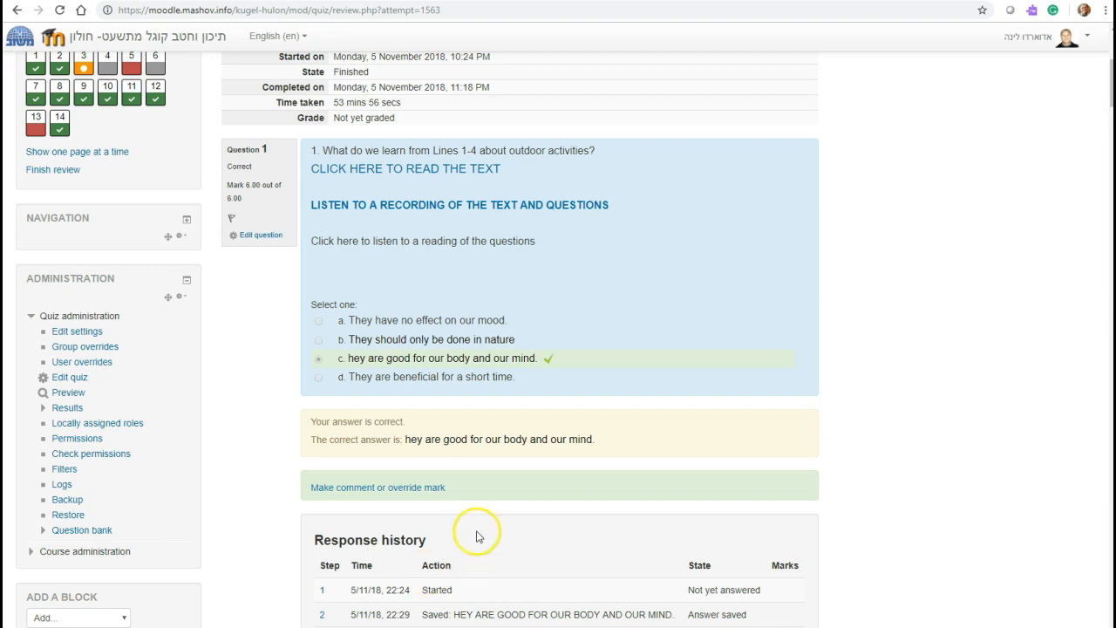
- Examine the student's attempt review, checking the answers, marks, teacher comment and response history for questions 1 to 3
{"action": "scroll", "coordinate": [469, 456], "scroll_direction": "down", "scroll_amount": 1}
{"action": "scroll", "coordinate": [468, 456], "scroll_direction": "down", "scroll_amount": 3}
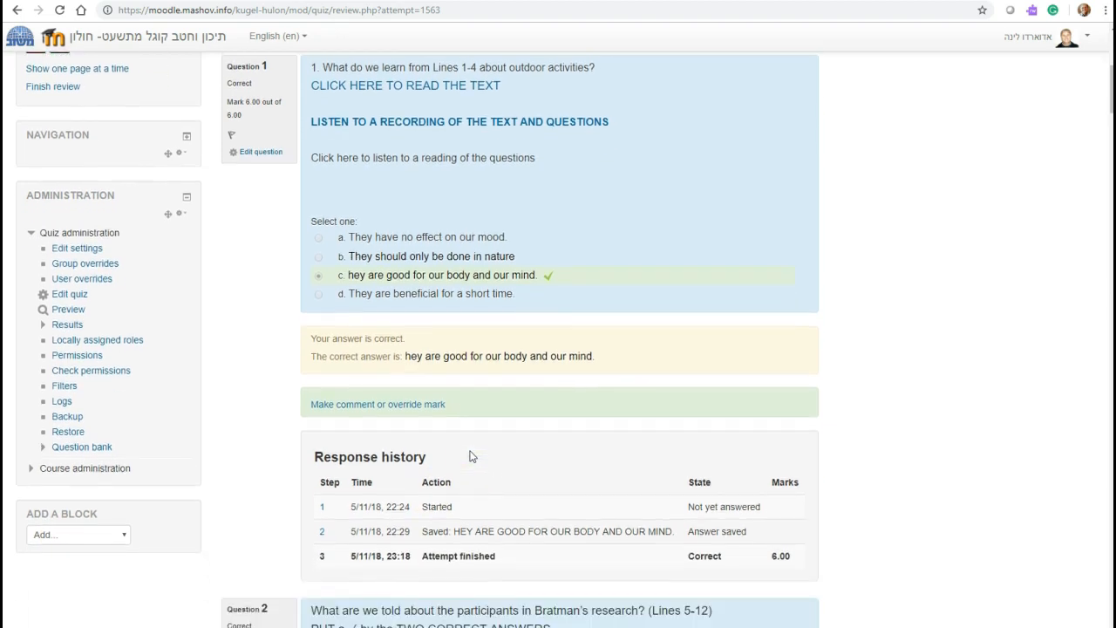
{"action": "scroll", "coordinate": [469, 456], "scroll_direction": "down", "scroll_amount": 4}
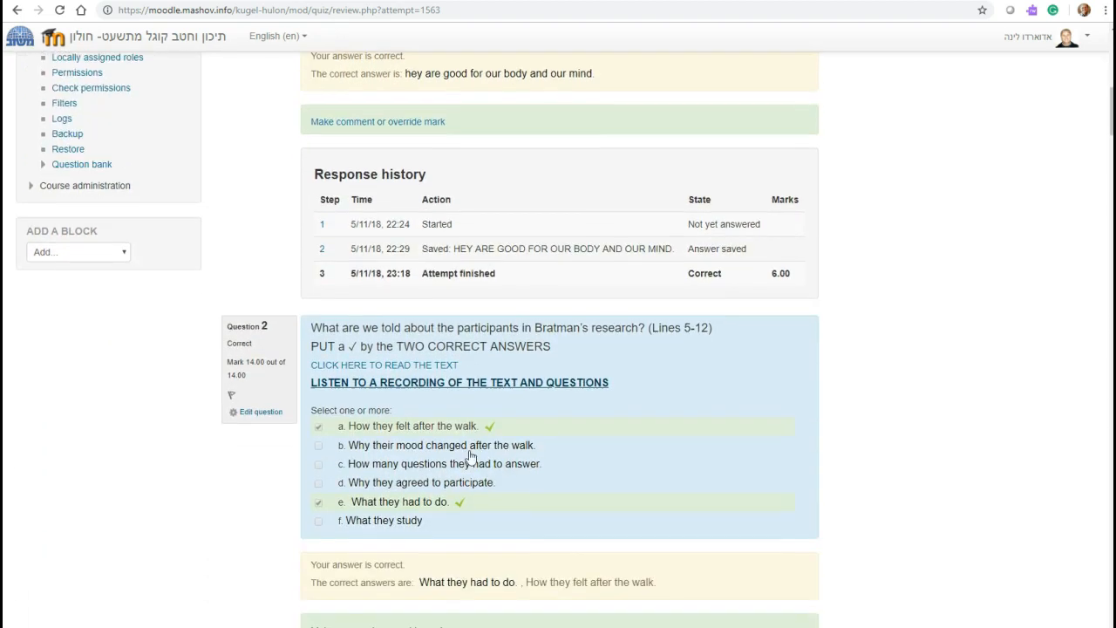
{"action": "scroll", "coordinate": [469, 456], "scroll_direction": "down", "scroll_amount": 4}
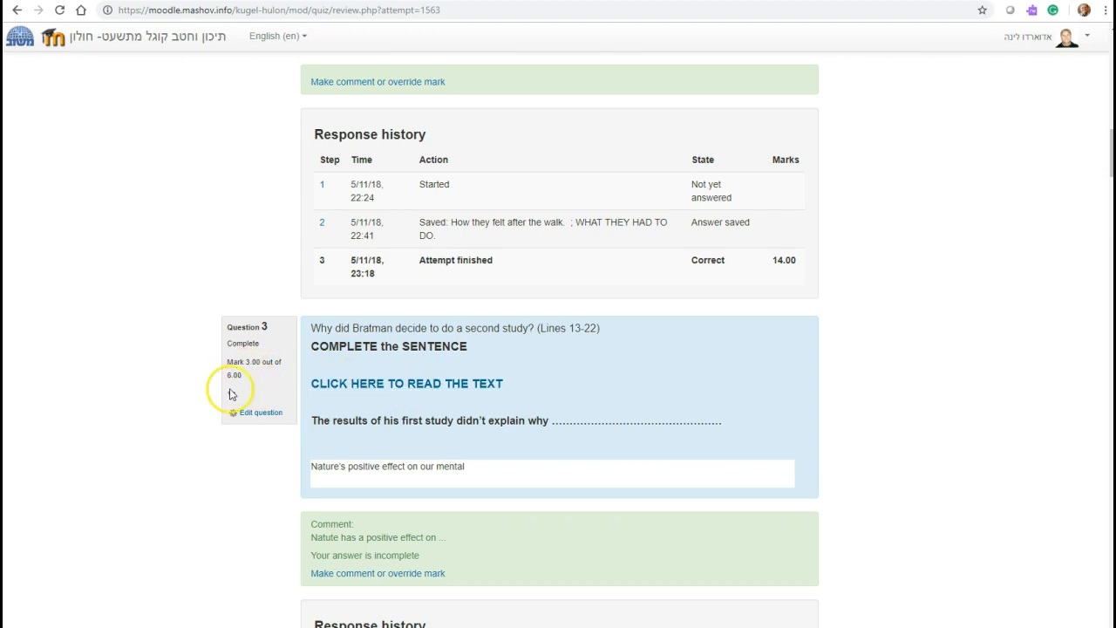
{"action": "scroll", "coordinate": [273, 467], "scroll_direction": "down", "scroll_amount": 1}
{"action": "scroll", "coordinate": [273, 466], "scroll_direction": "down", "scroll_amount": 5}
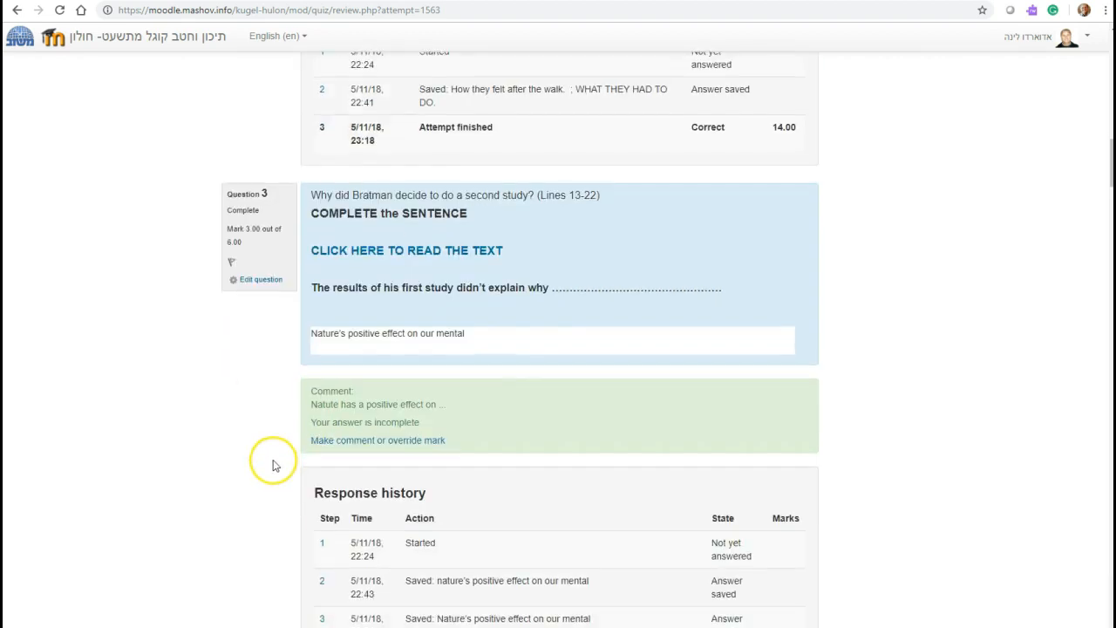
{"action": "scroll", "coordinate": [273, 464], "scroll_direction": "down", "scroll_amount": 2}
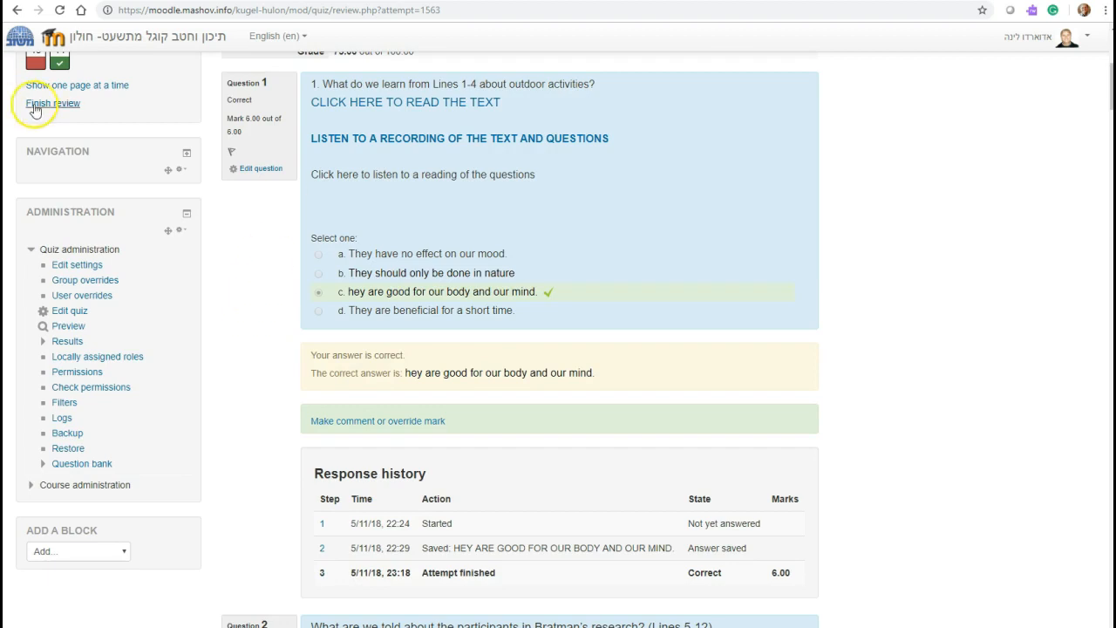
- Finish the attempt review and look over the "Feeling Down" quiz's attempt summary and administration options
{"action": "scroll", "coordinate": [50, 119], "scroll_direction": "up", "scroll_amount": 1}
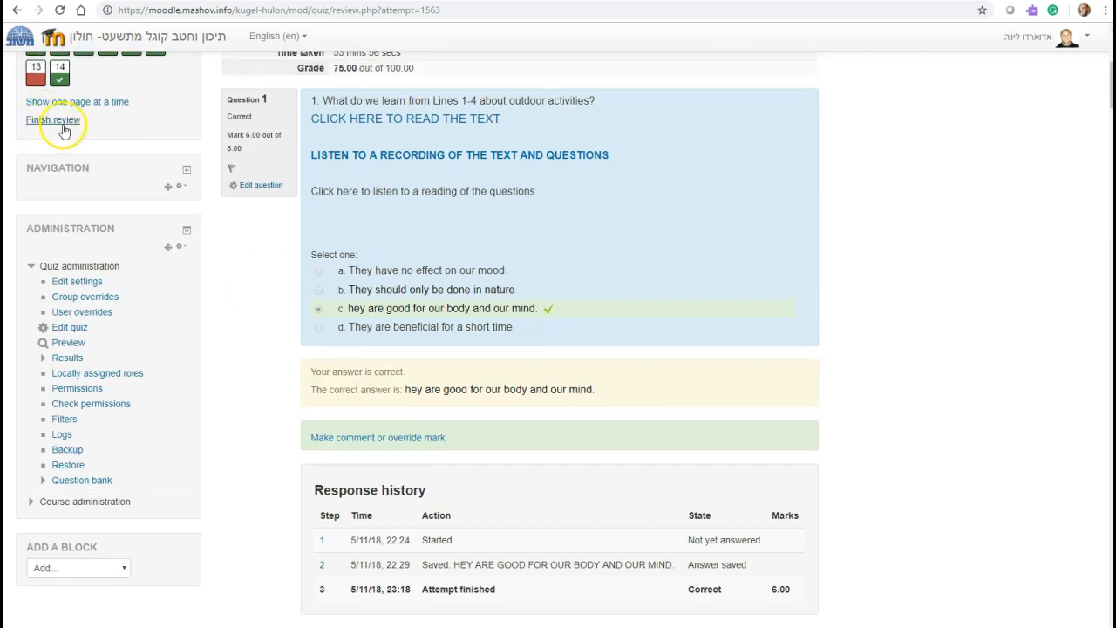
{"action": "left_click", "coordinate": [61, 123]}
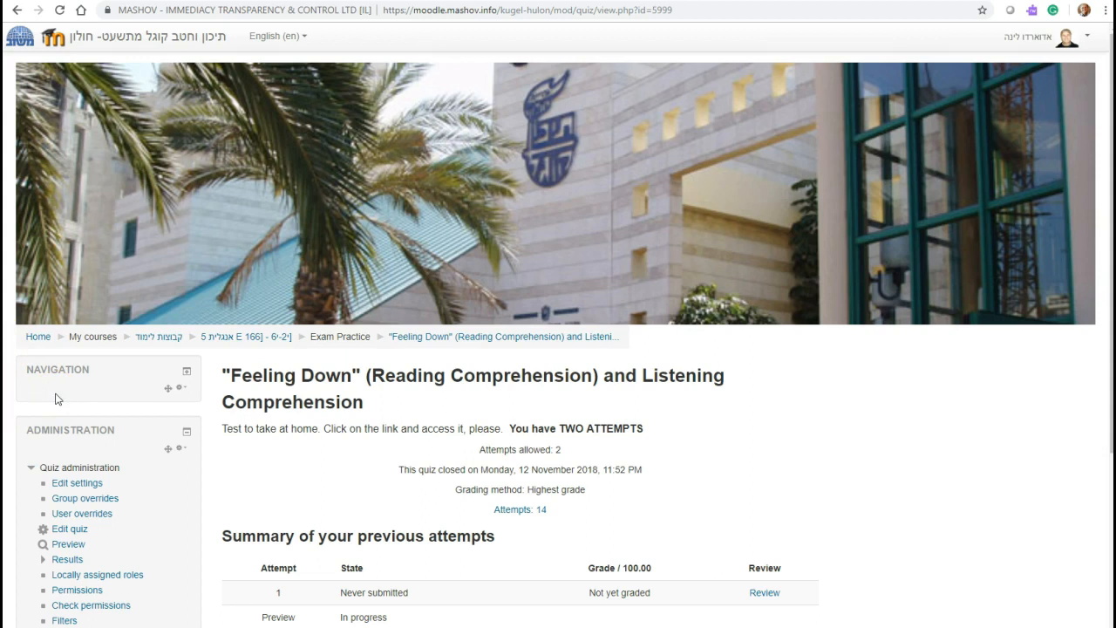
{"action": "scroll", "coordinate": [61, 397], "scroll_direction": "down", "scroll_amount": 1}
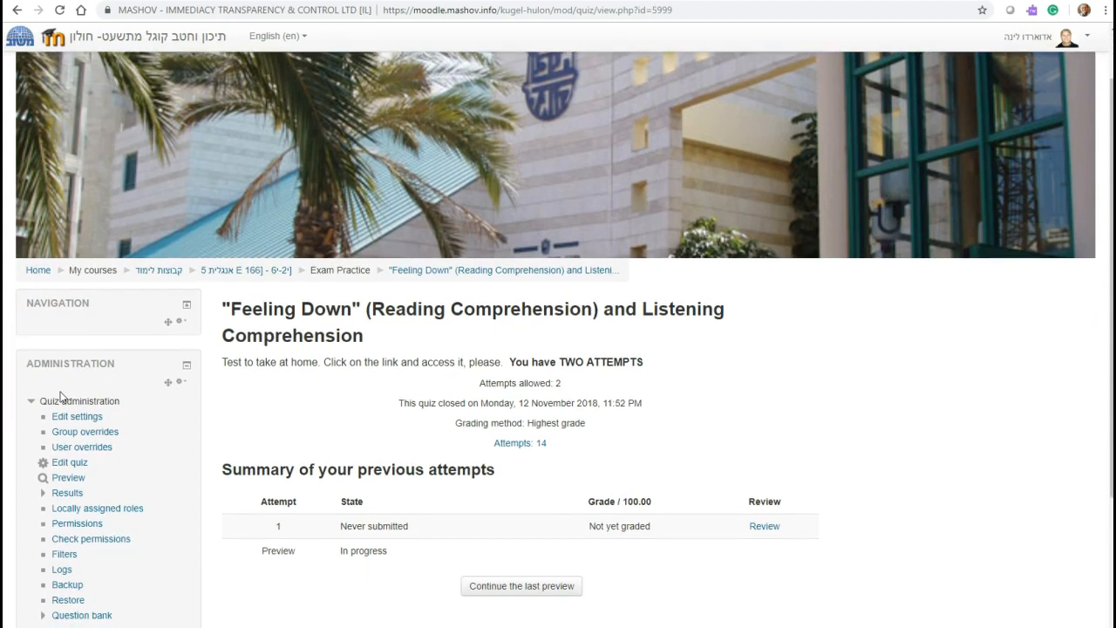
{"action": "scroll", "coordinate": [61, 396], "scroll_direction": "down", "scroll_amount": 2}
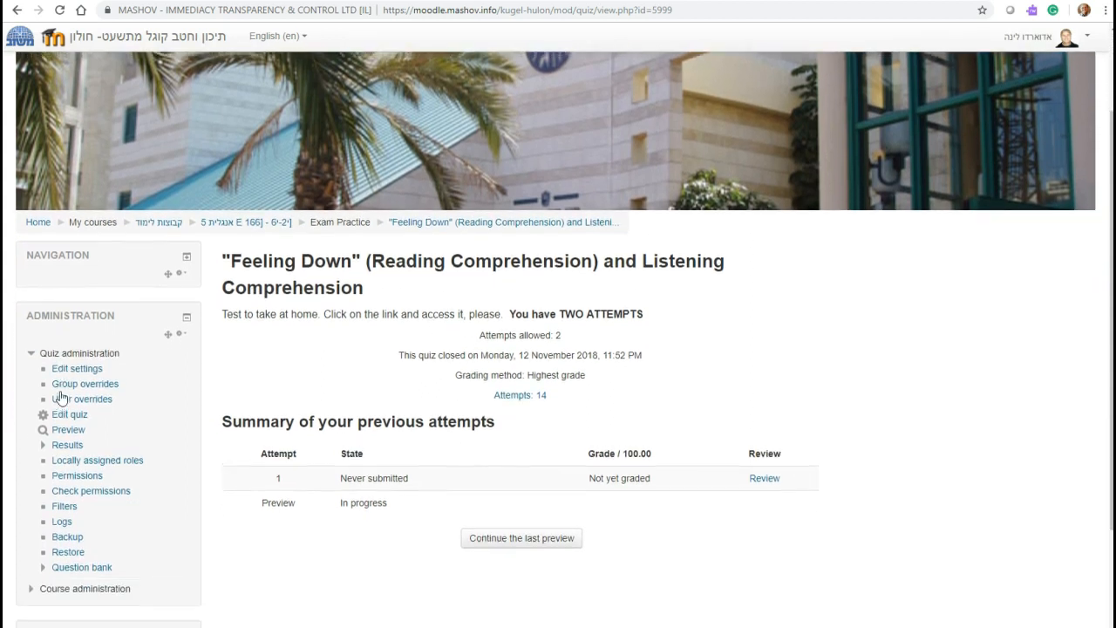
{"action": "scroll", "coordinate": [61, 396], "scroll_direction": "down", "scroll_amount": 3}
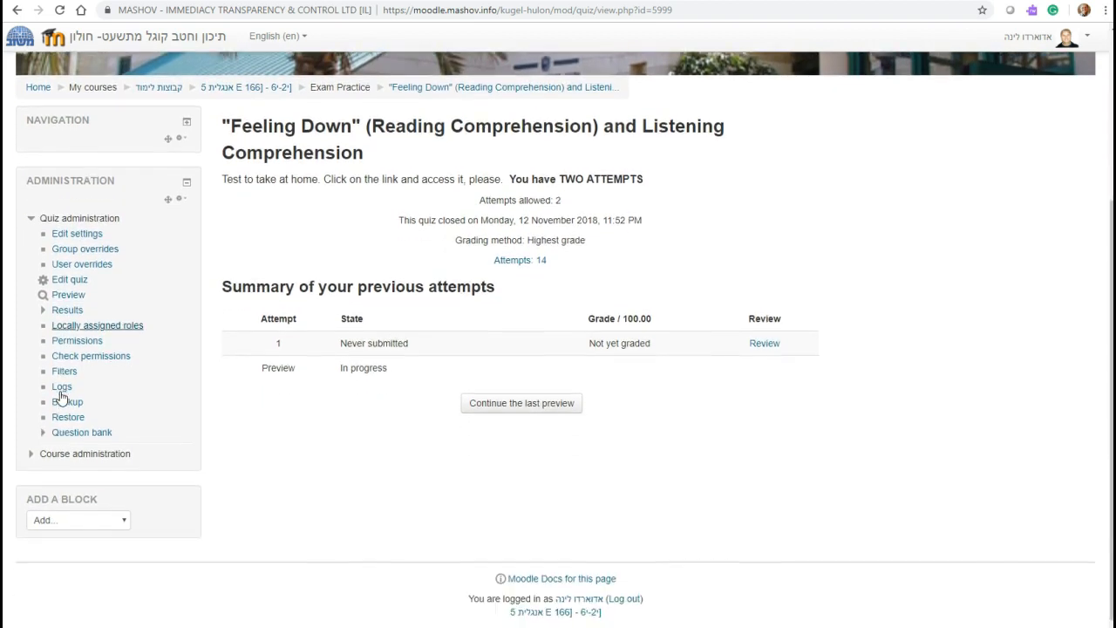